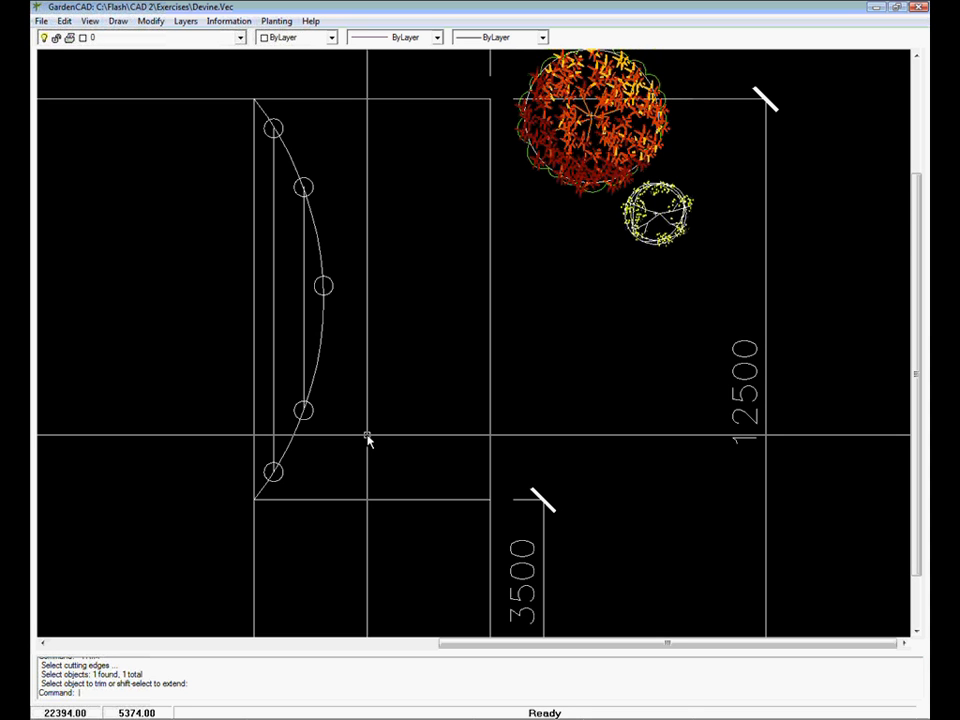
Step: Insert the white-ringed planting block with brown branches and move it outside the bed, just below the yellow-and-white plant
scroll(367, 440, down, 4)
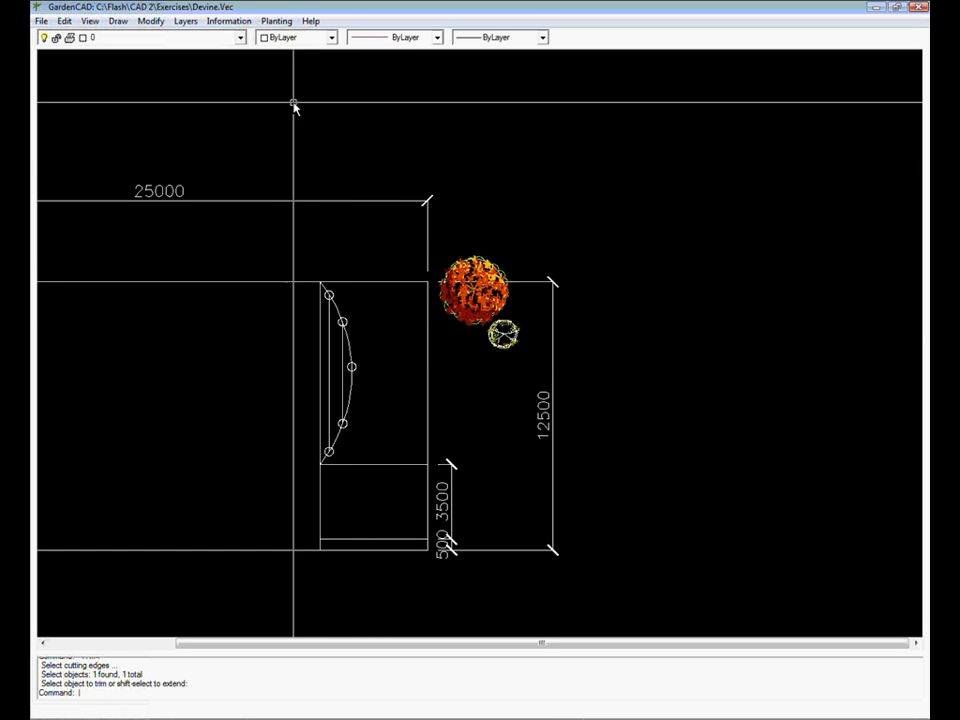
click(276, 21)
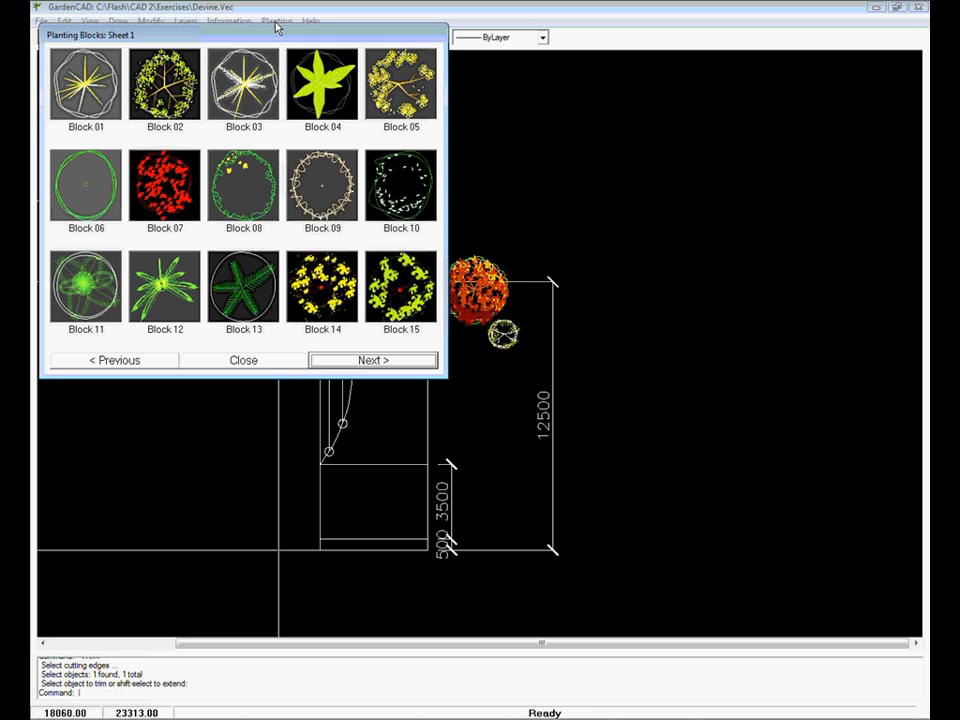
click(165, 83)
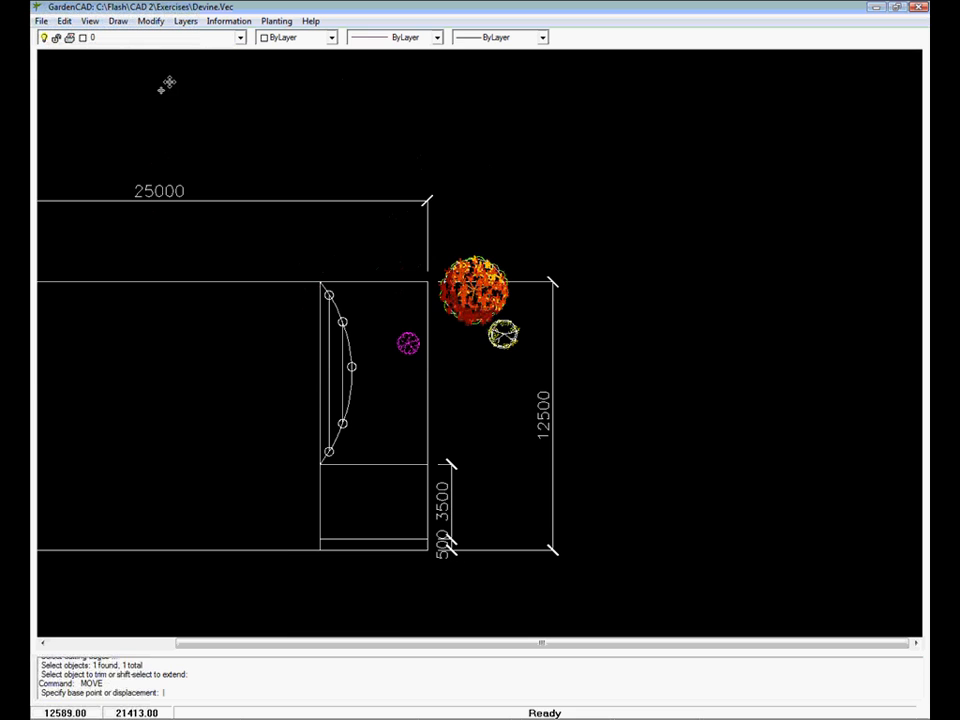
click(403, 407)
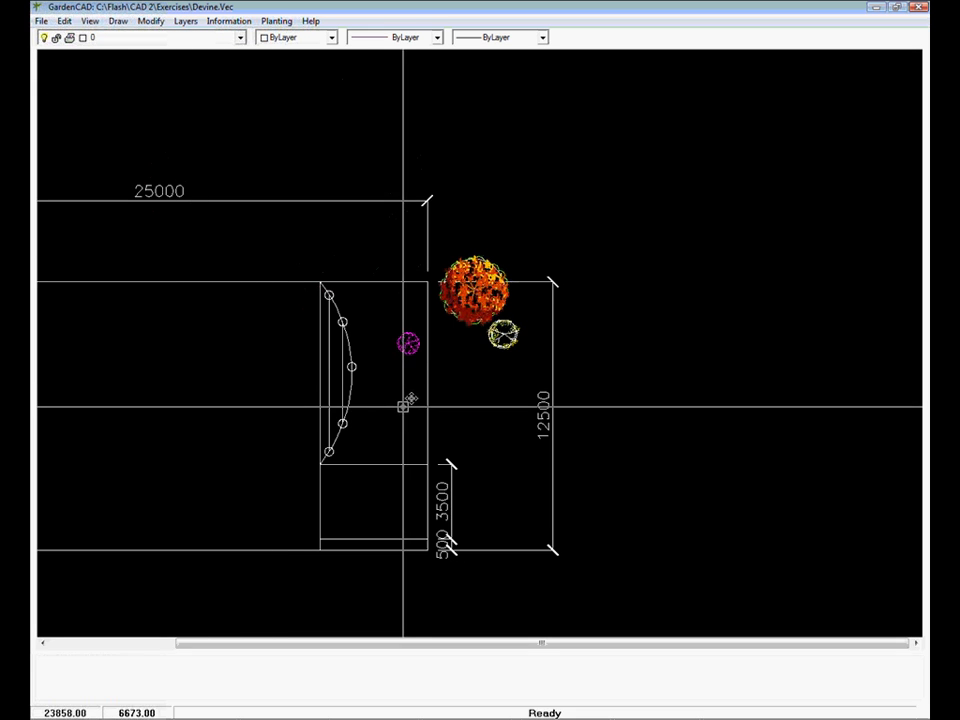
click(409, 343)
click(478, 358)
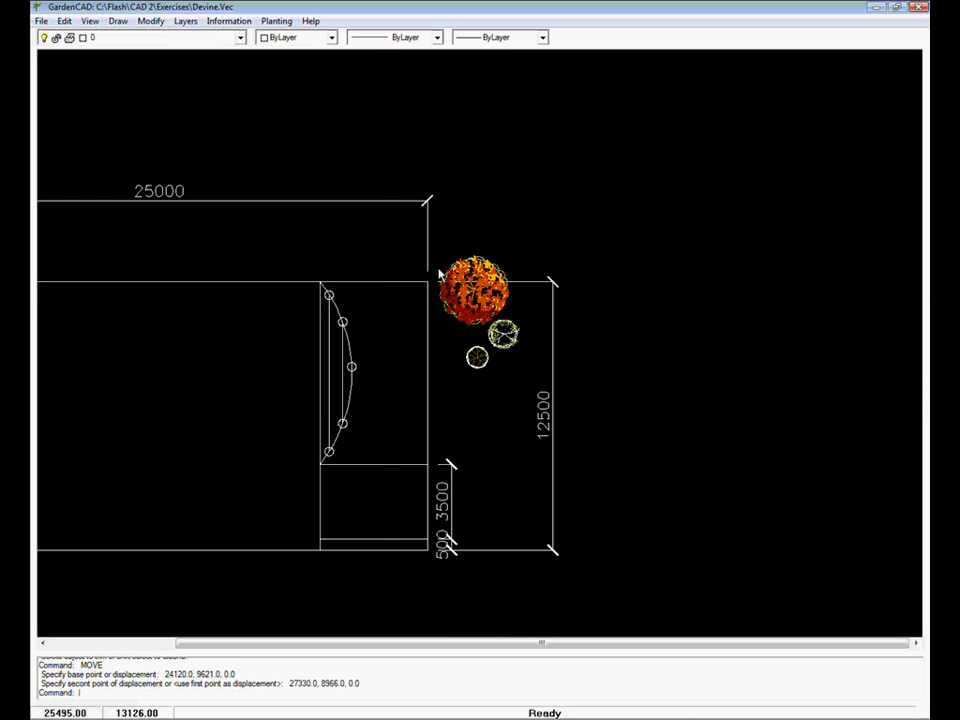
Step: Insert planting Block 27 and move it outside the bed, just below the white-ringed plant with brown branches
click(276, 21)
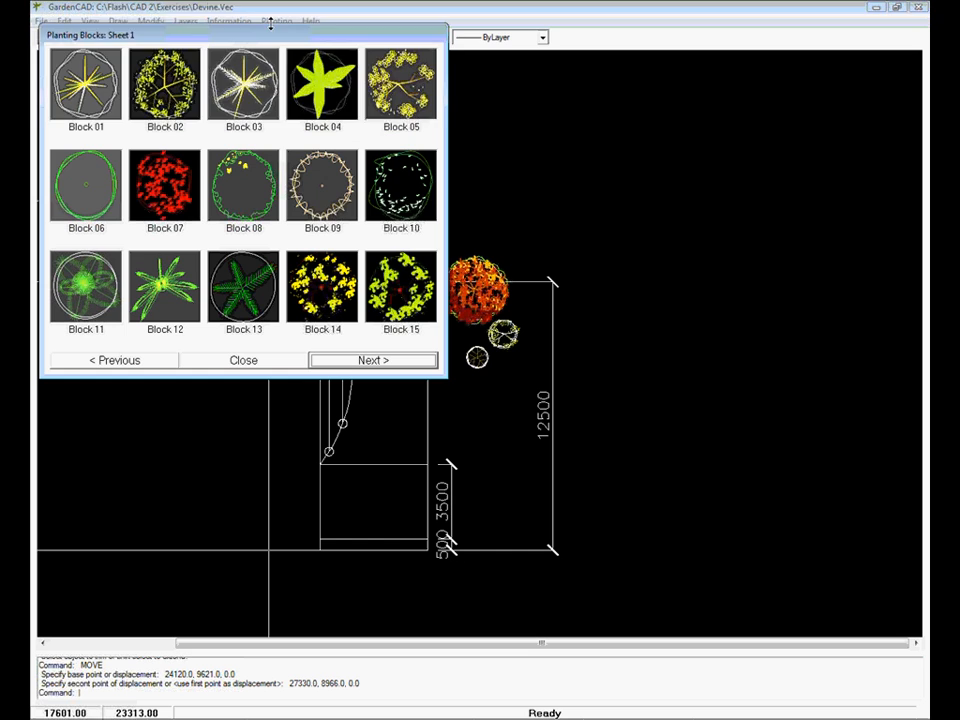
click(362, 361)
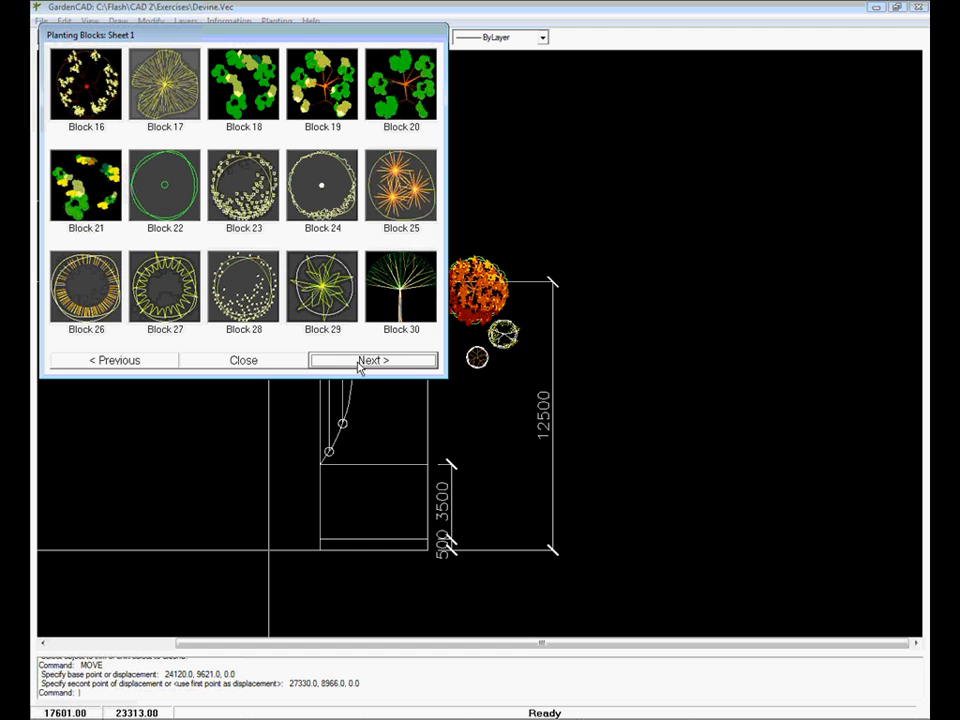
click(170, 318)
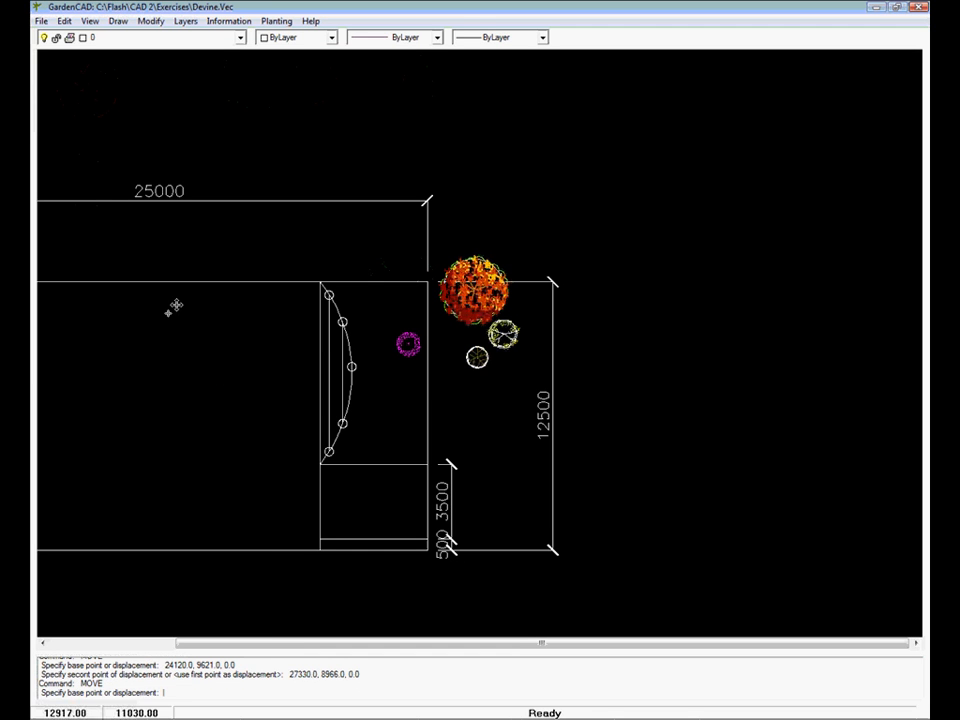
click(408, 345)
click(469, 390)
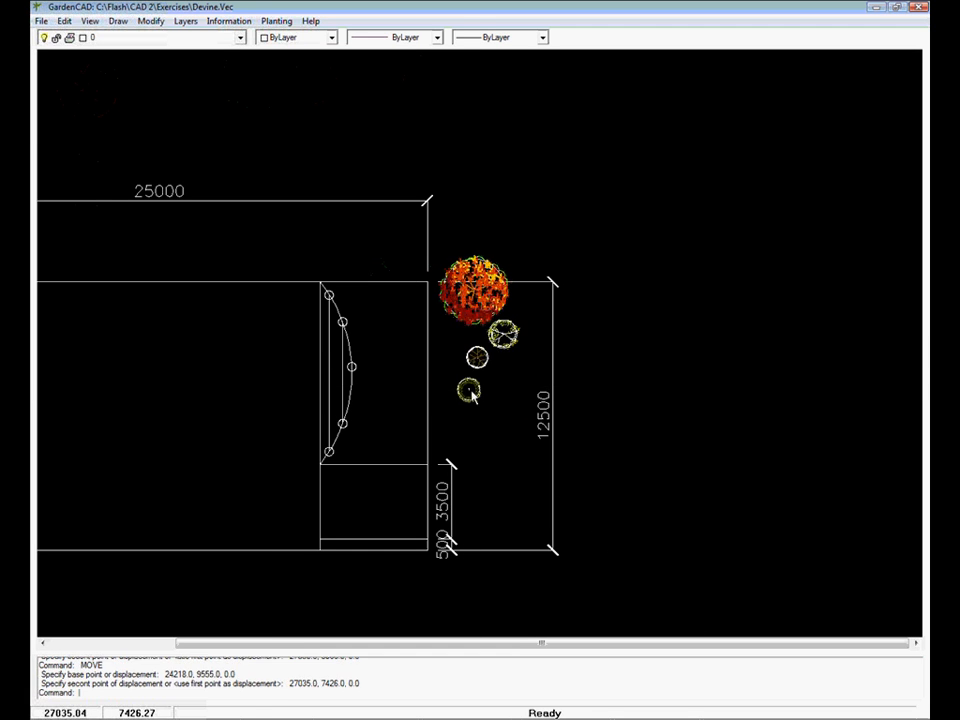
Step: Scale the large red-orange plant down about its centre by a factor of 0.7519
scroll(412, 426, up, 2)
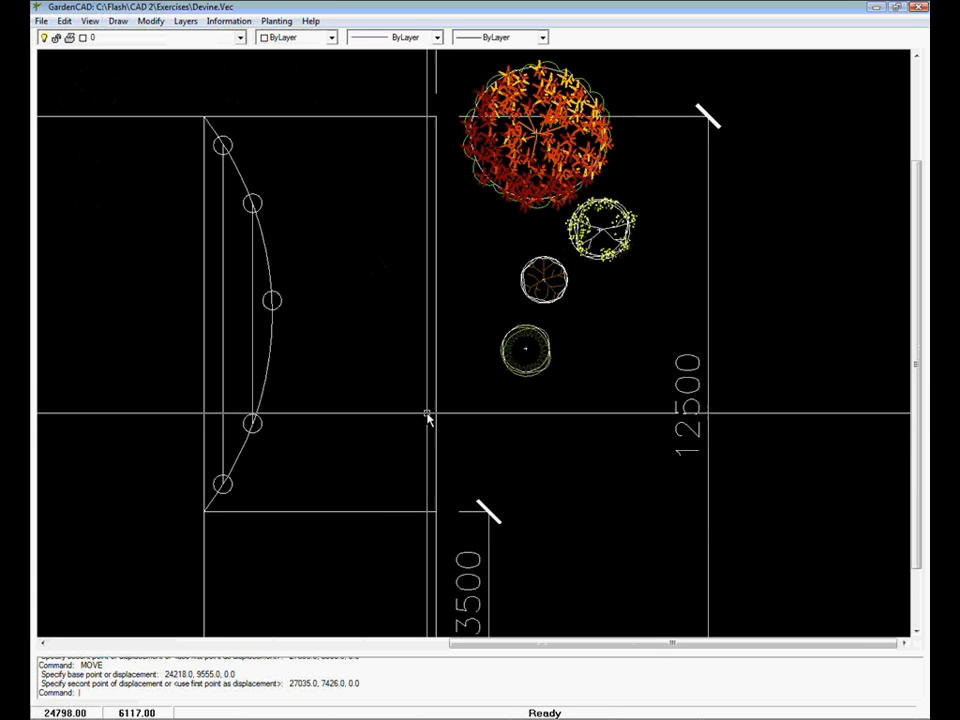
click(555, 191)
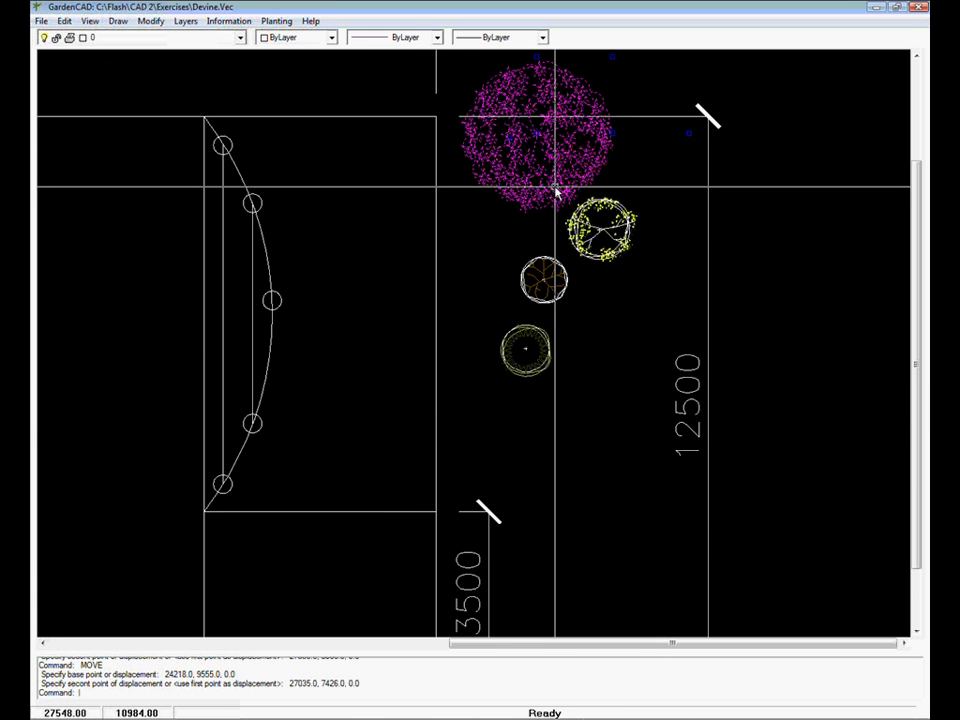
right_click(540, 152)
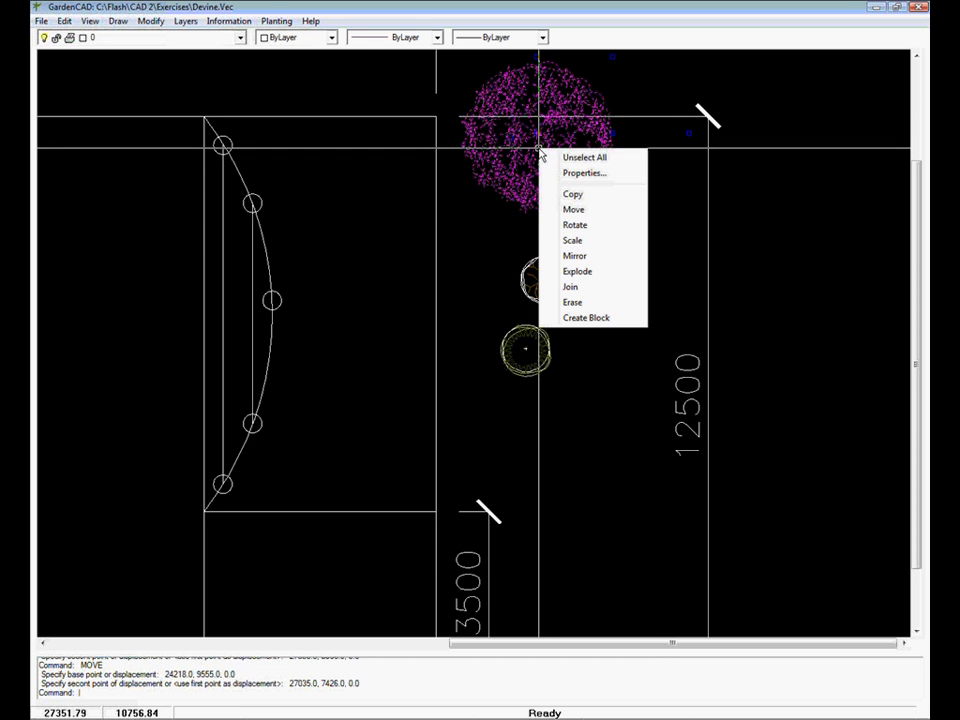
click(572, 240)
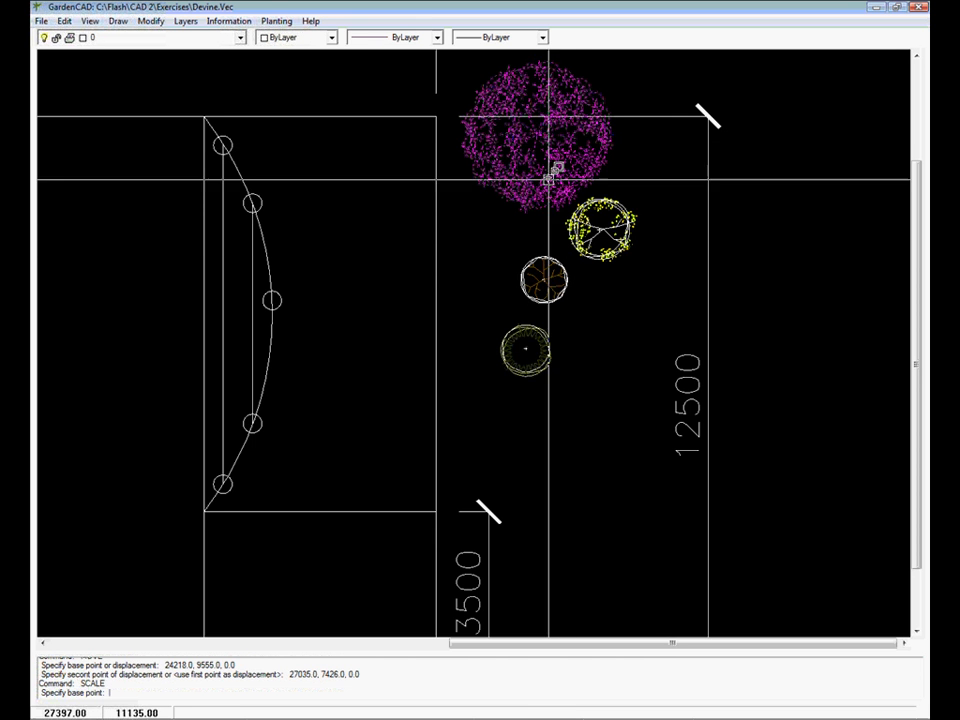
click(538, 139)
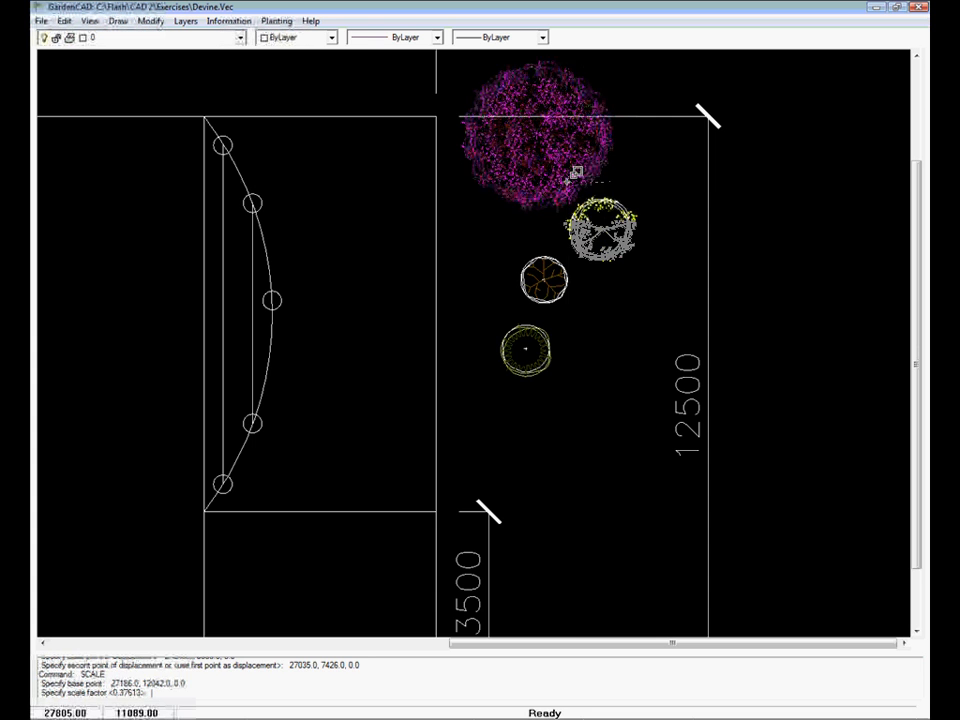
click(576, 174)
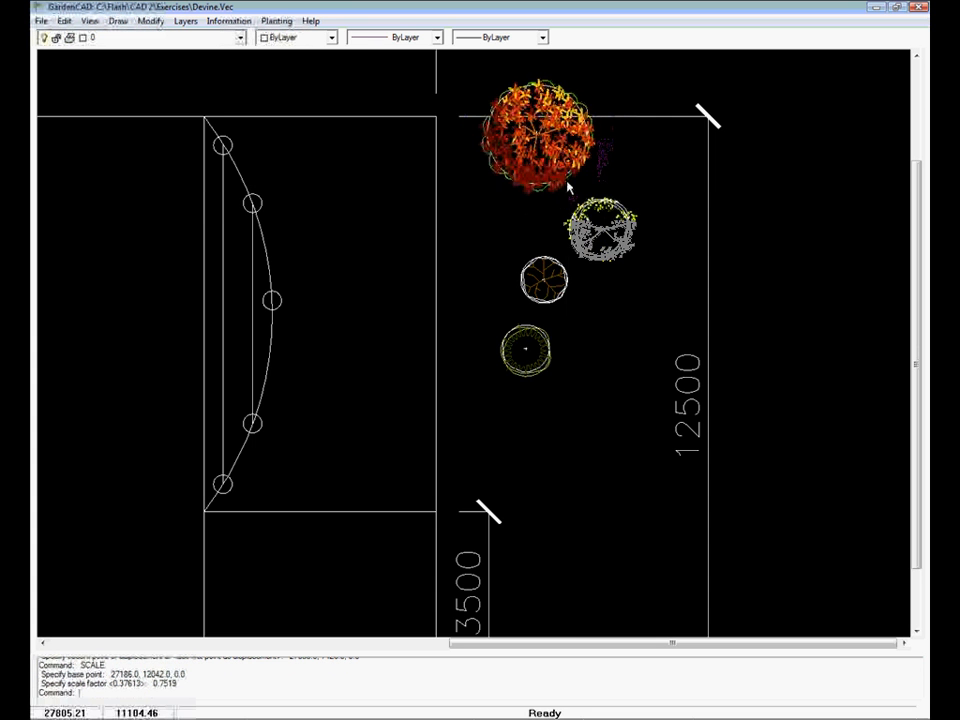
Step: Move the red-orange plant to the bed's upper edge near the curve and the Block 27 plant immediately to its right
click(538, 135)
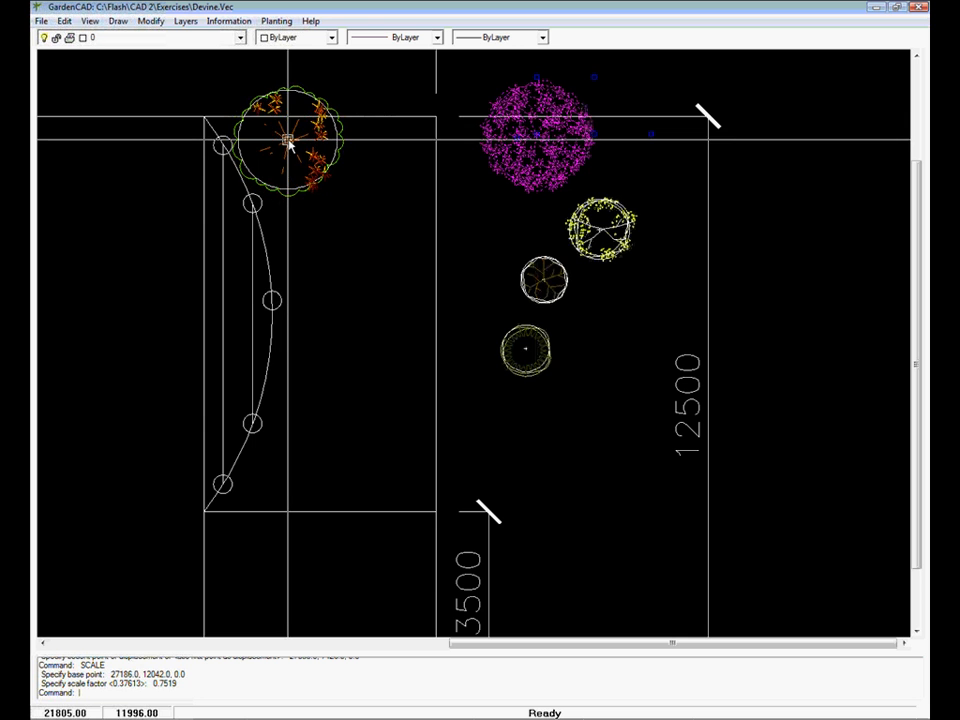
click(289, 139)
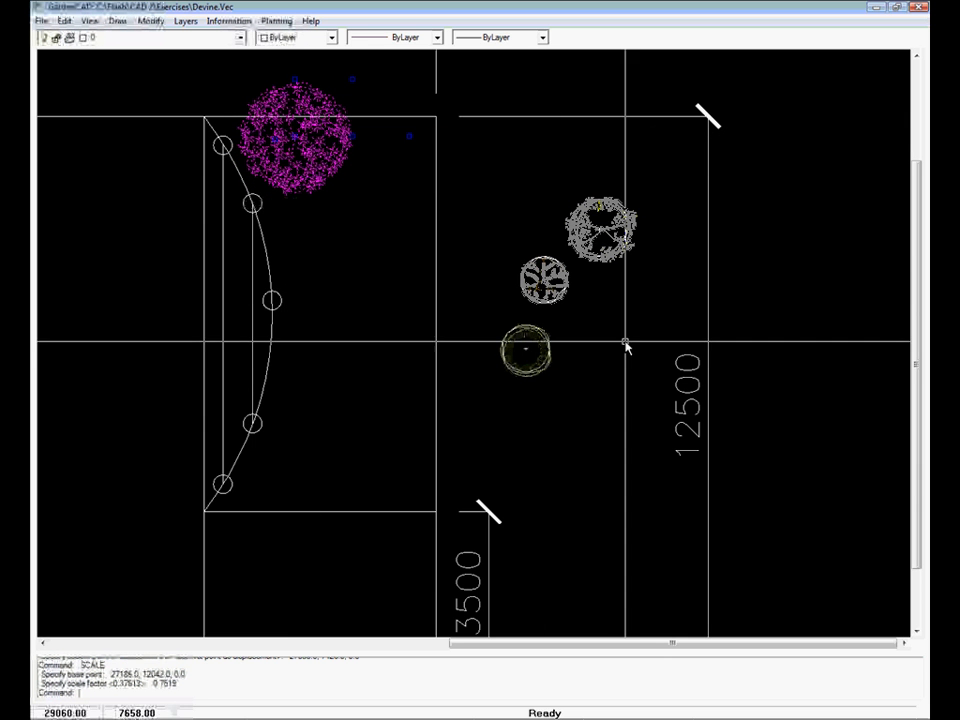
click(541, 367)
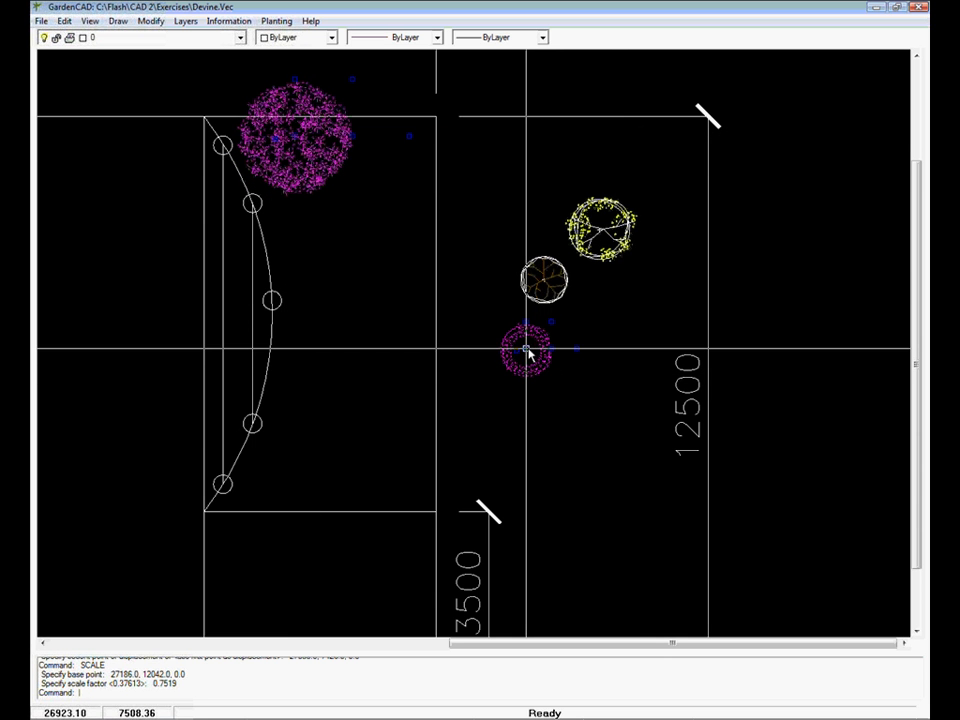
click(527, 349)
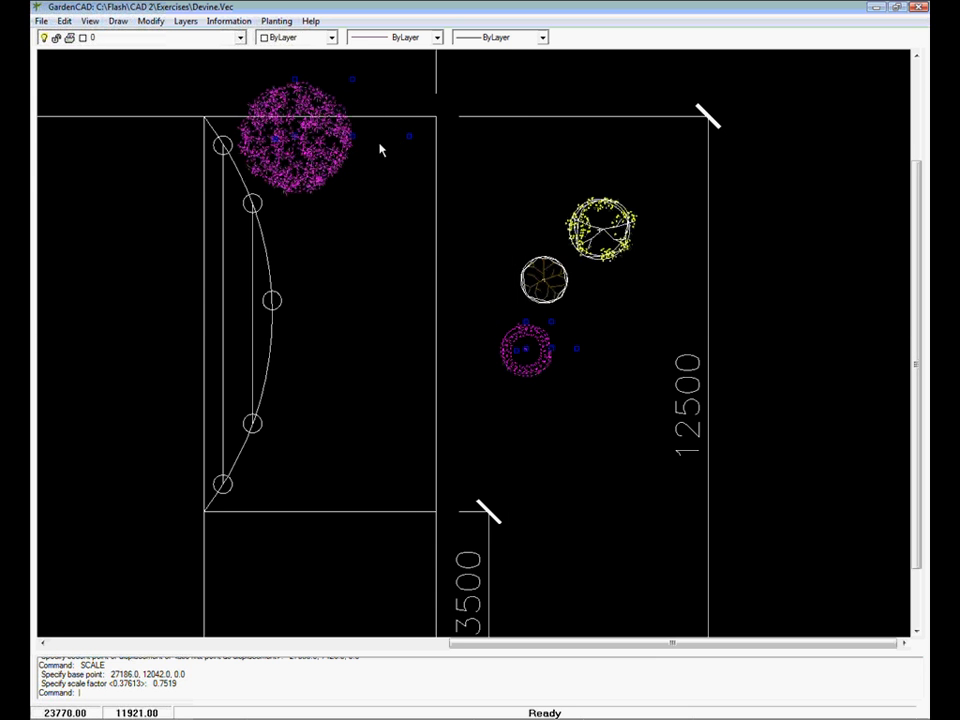
click(368, 147)
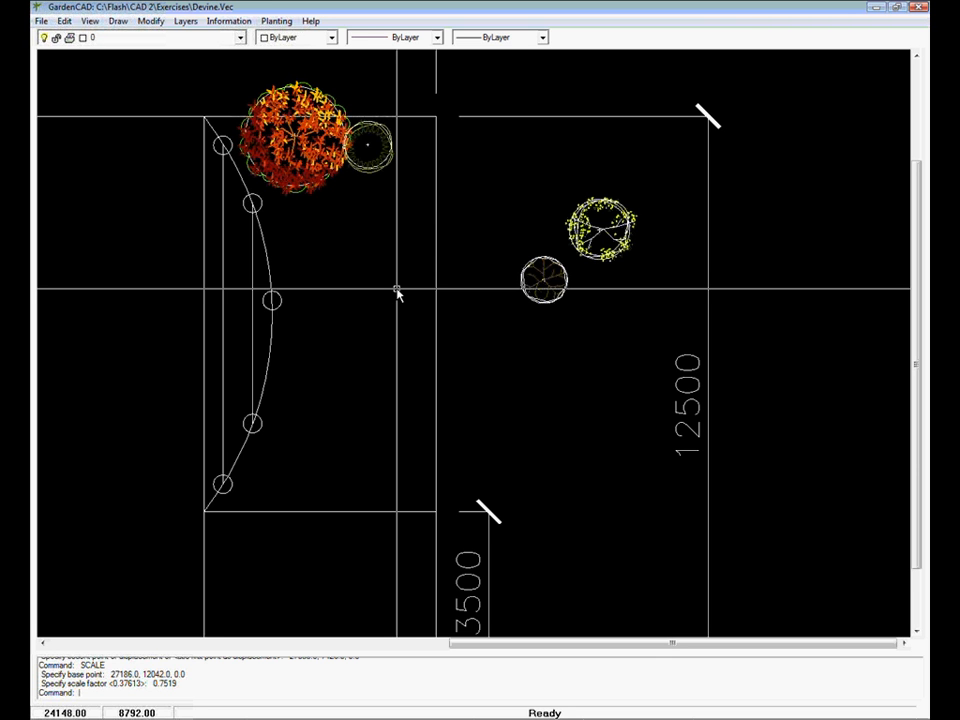
Step: Insert the cream-yellow planting block with orange branches and move it below the white-ringed plant outside the bed
click(280, 23)
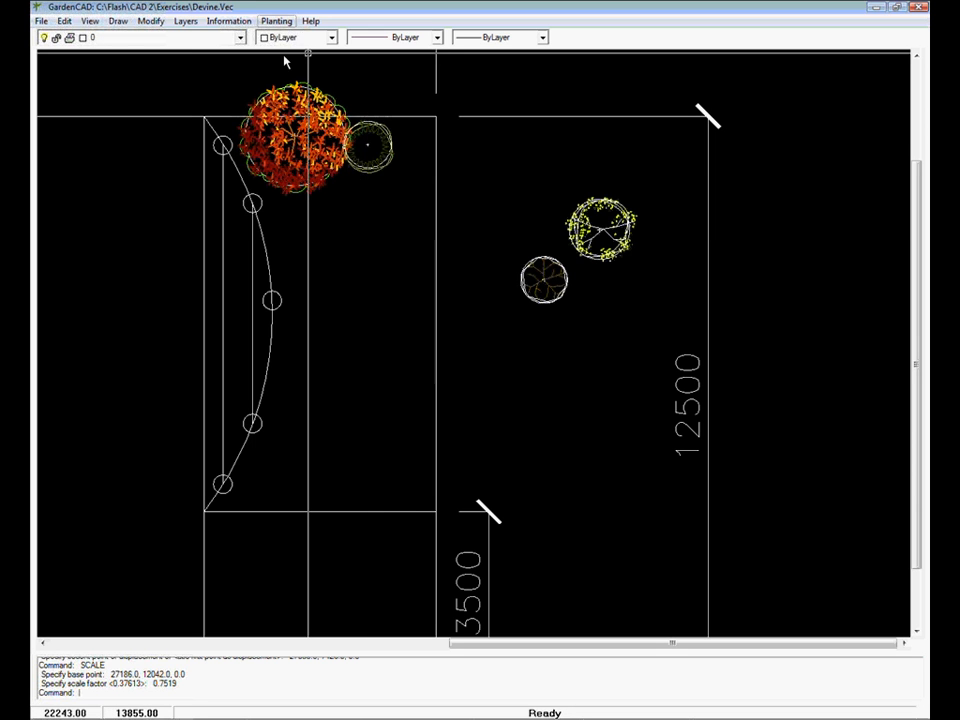
click(284, 66)
click(382, 366)
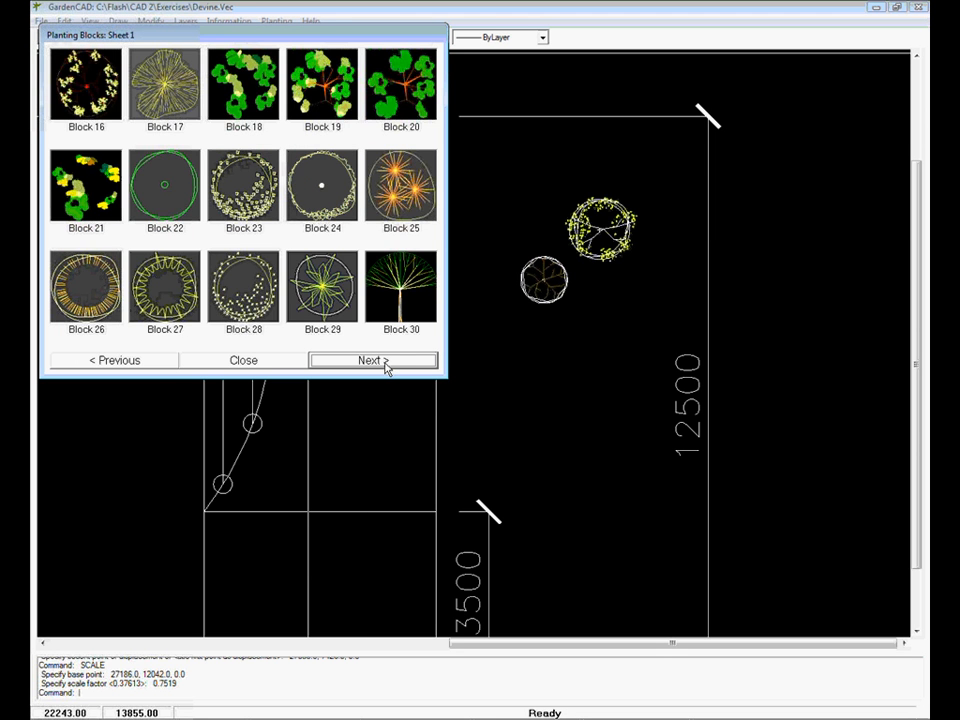
click(385, 366)
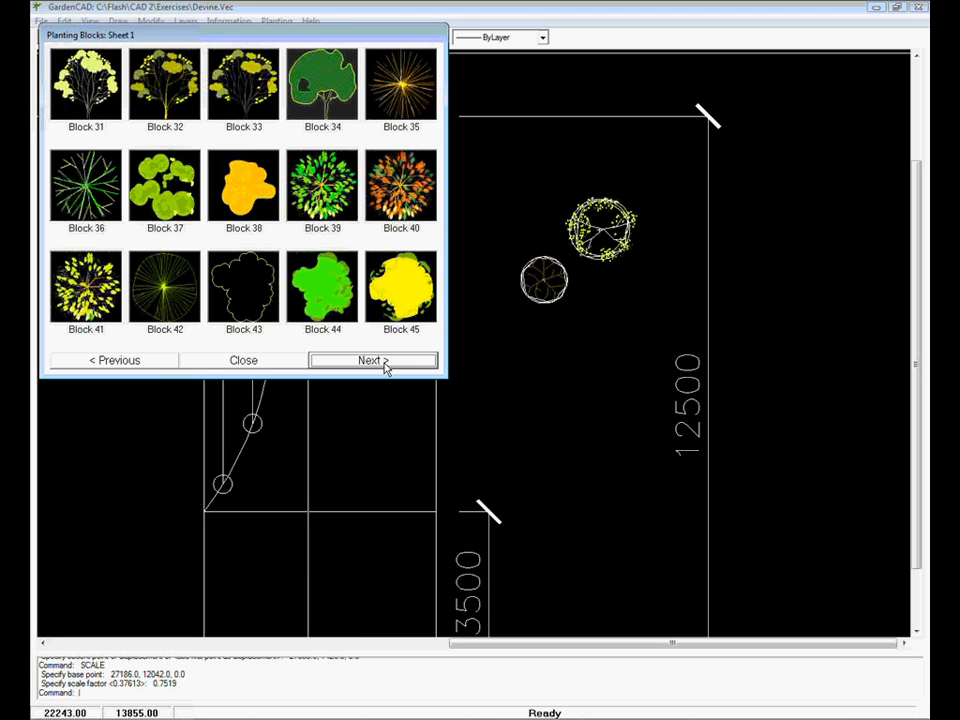
click(418, 208)
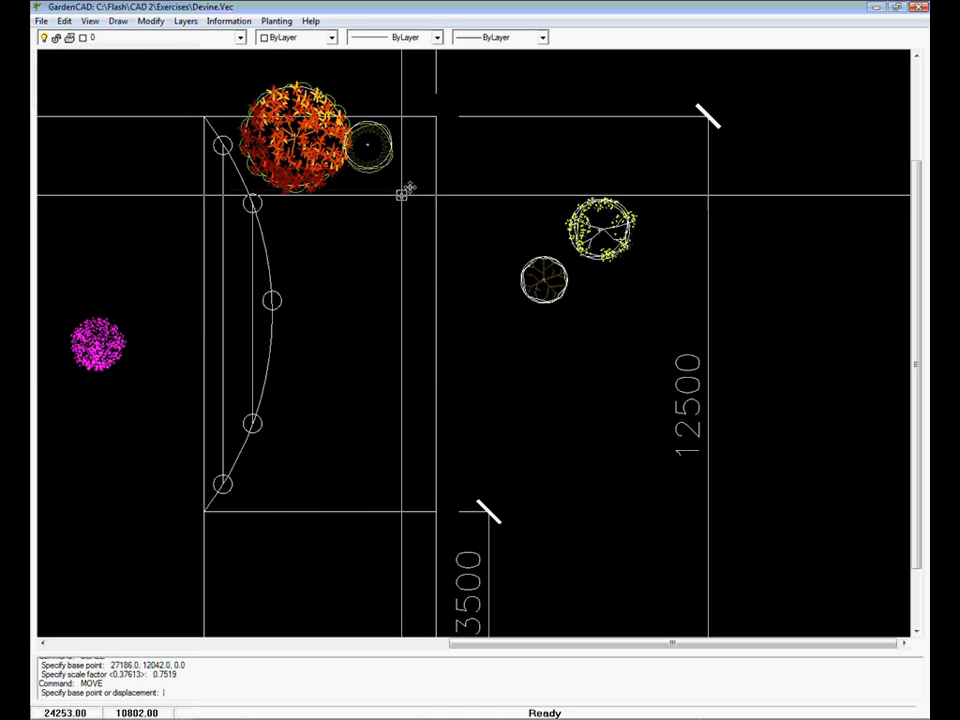
click(96, 349)
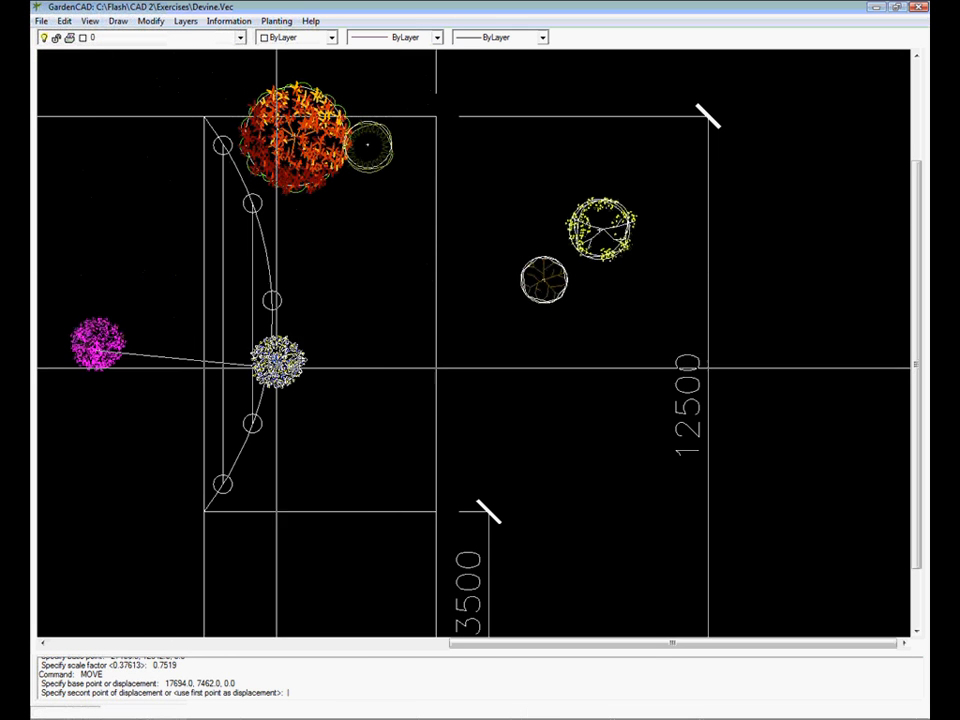
click(537, 382)
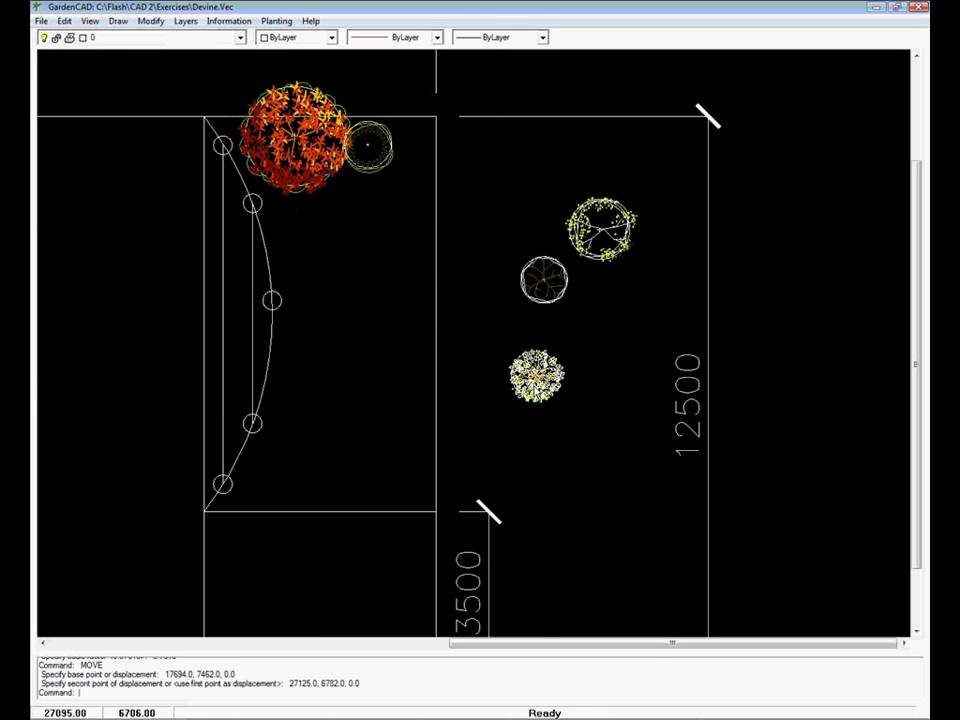
Step: Scale the cream-yellow plant down about its centre by a factor of 0.4502
right_click(540, 382)
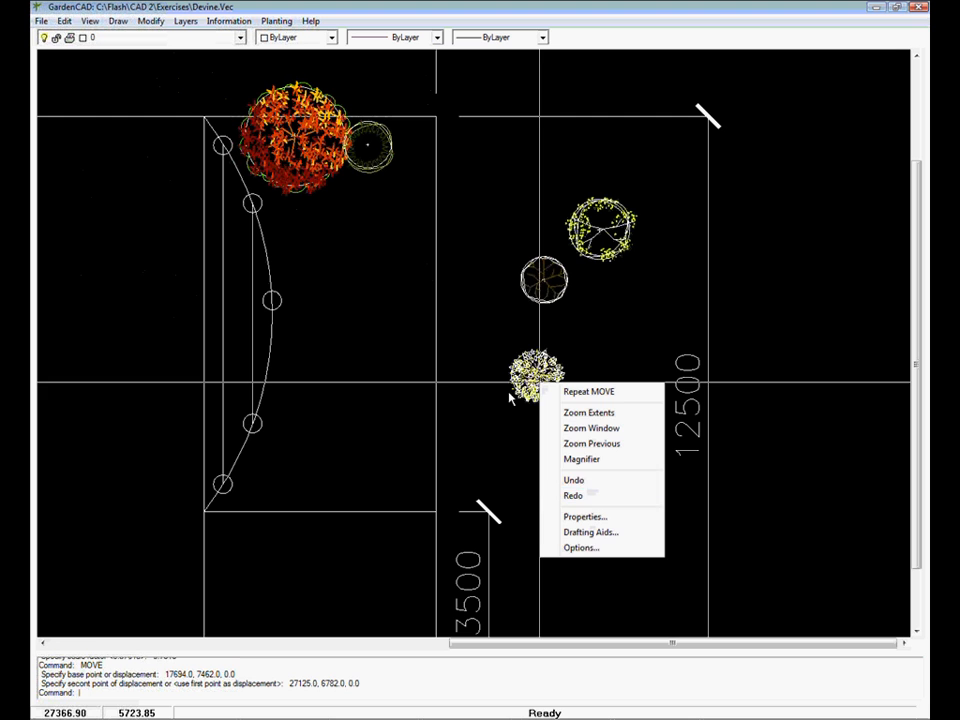
click(510, 398)
click(532, 374)
right_click(537, 381)
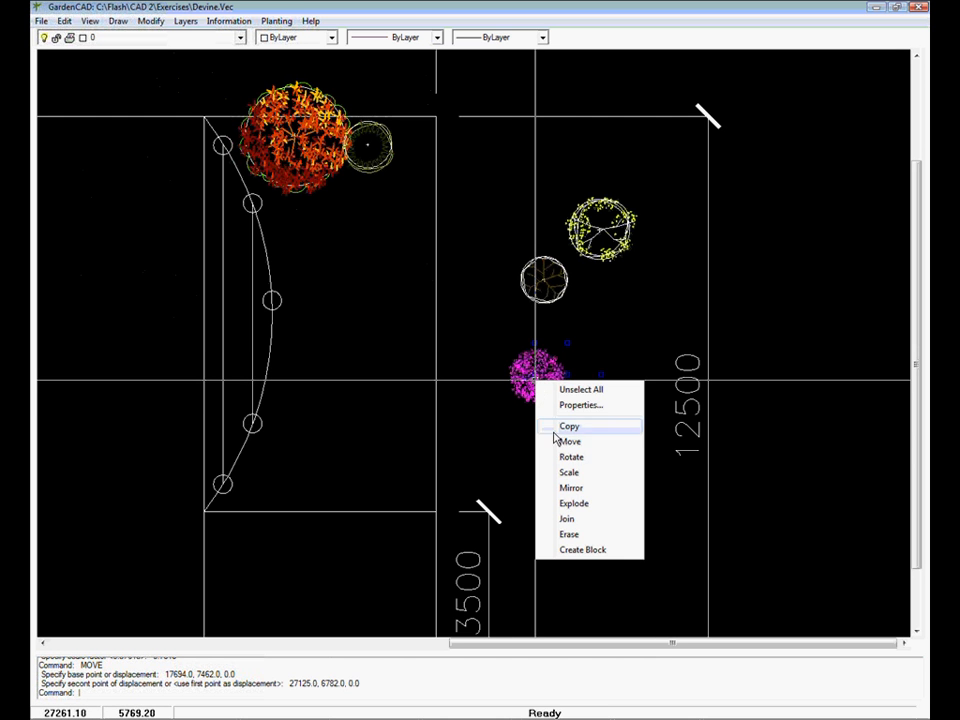
click(572, 473)
click(537, 378)
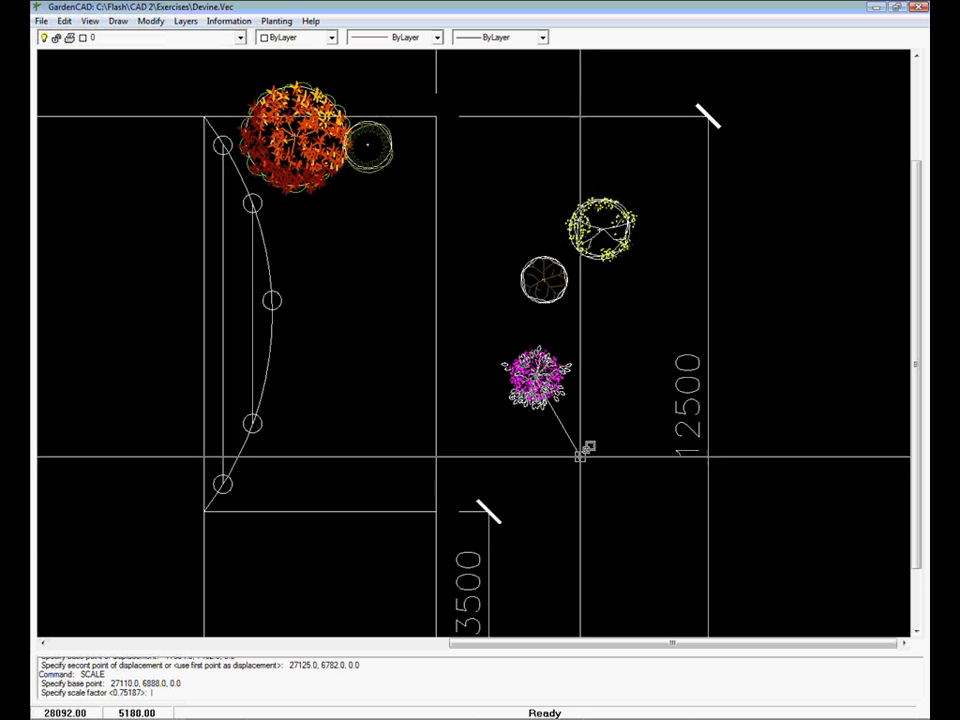
click(535, 407)
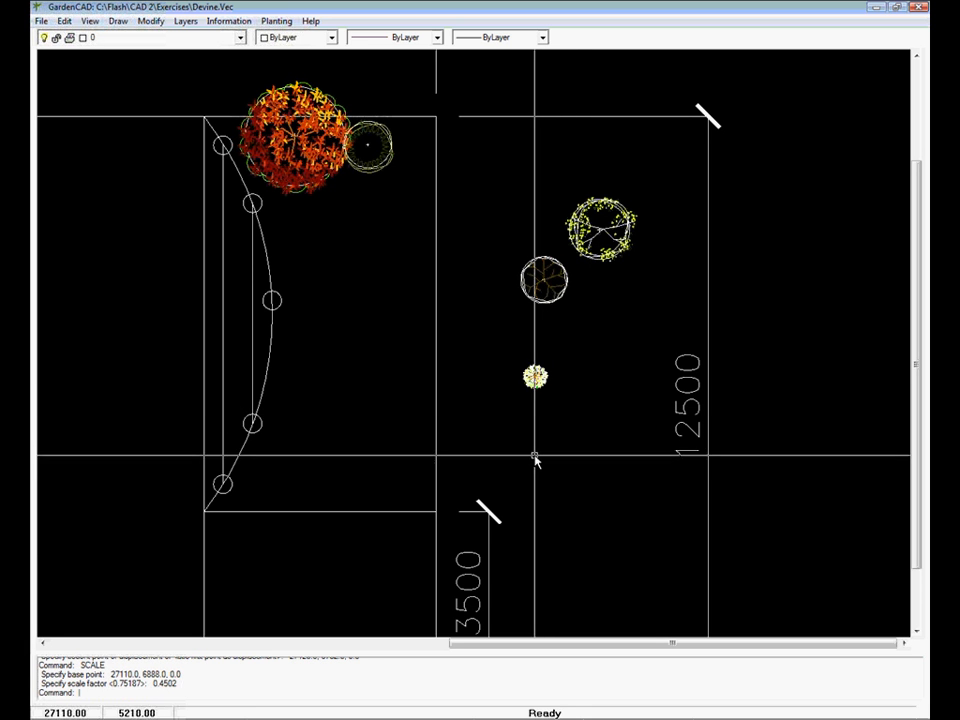
Step: Copy the small cream-yellow plant ten times in a staggered row down the inside of the bed's right edge
right_click(537, 377)
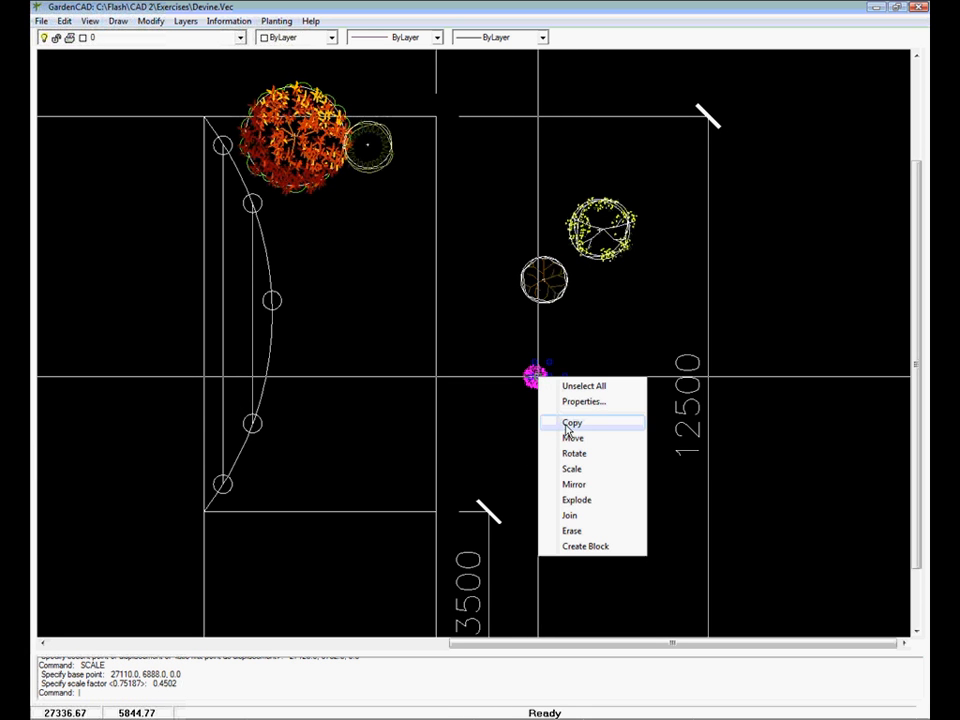
click(565, 423)
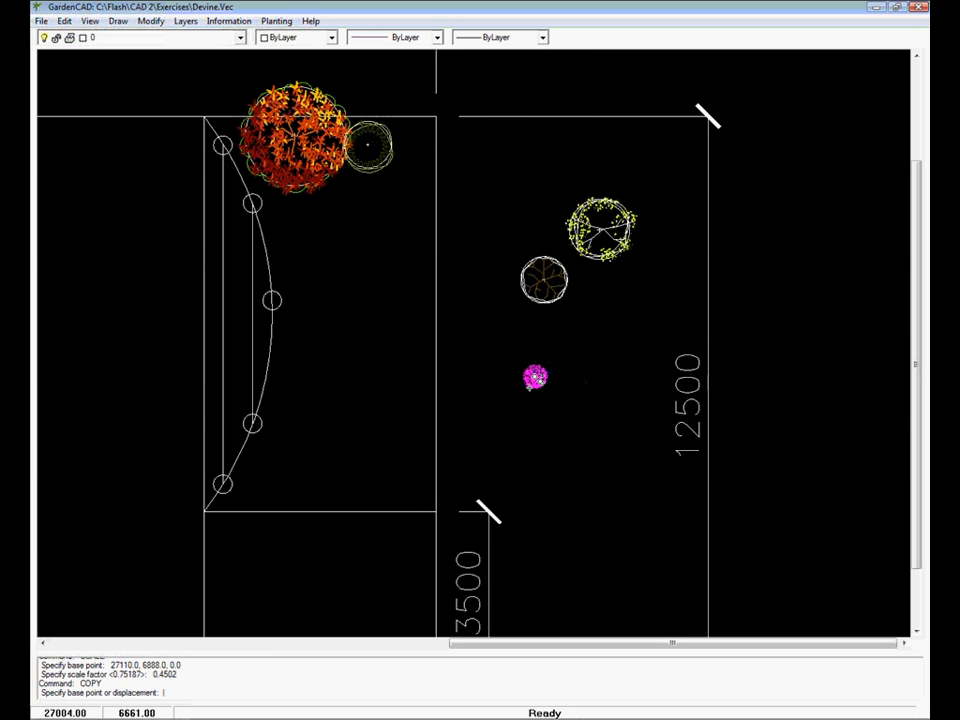
click(536, 377)
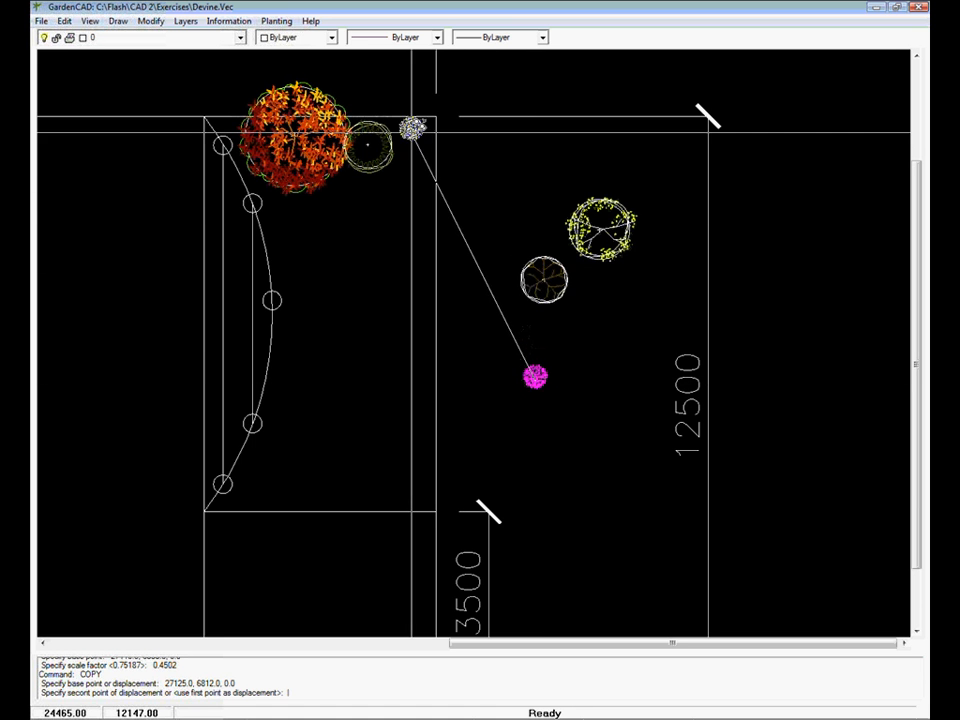
click(411, 127)
click(428, 155)
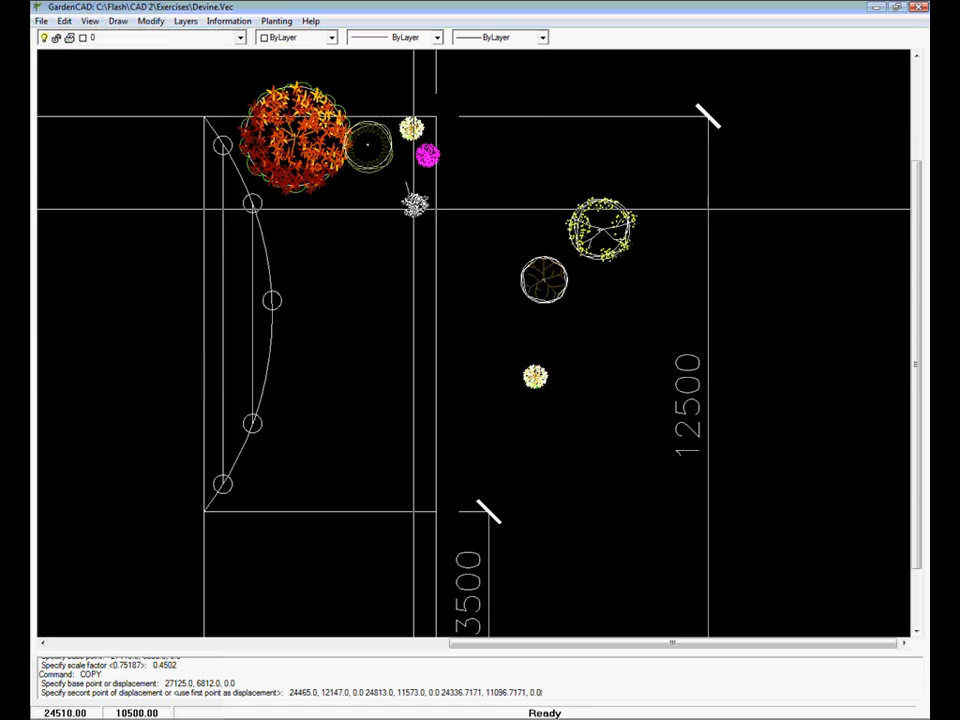
click(405, 182)
click(424, 218)
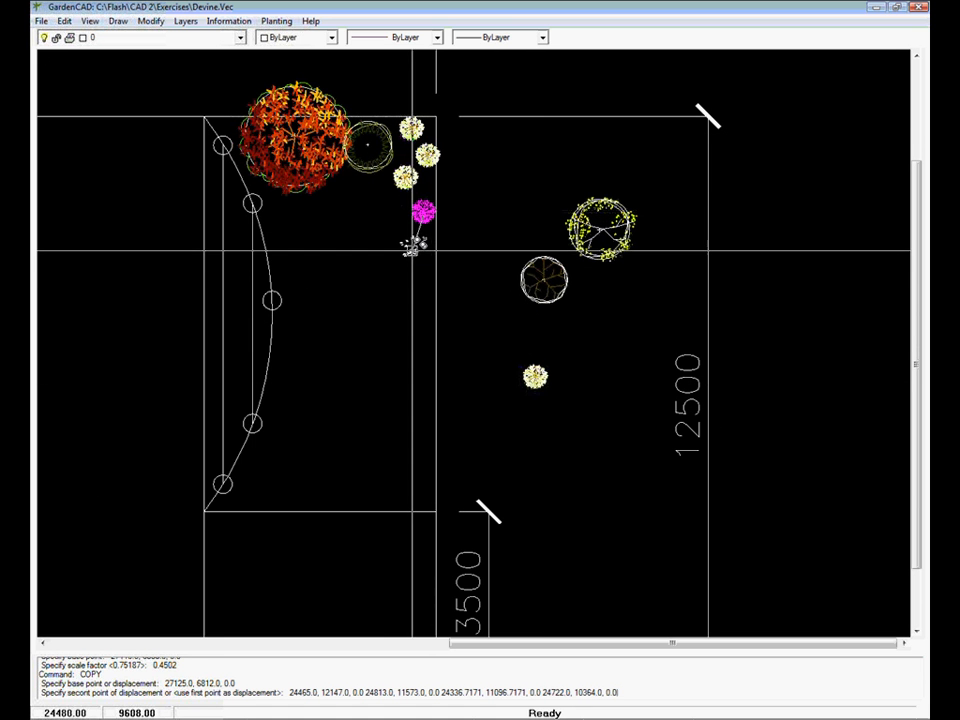
click(410, 257)
click(427, 302)
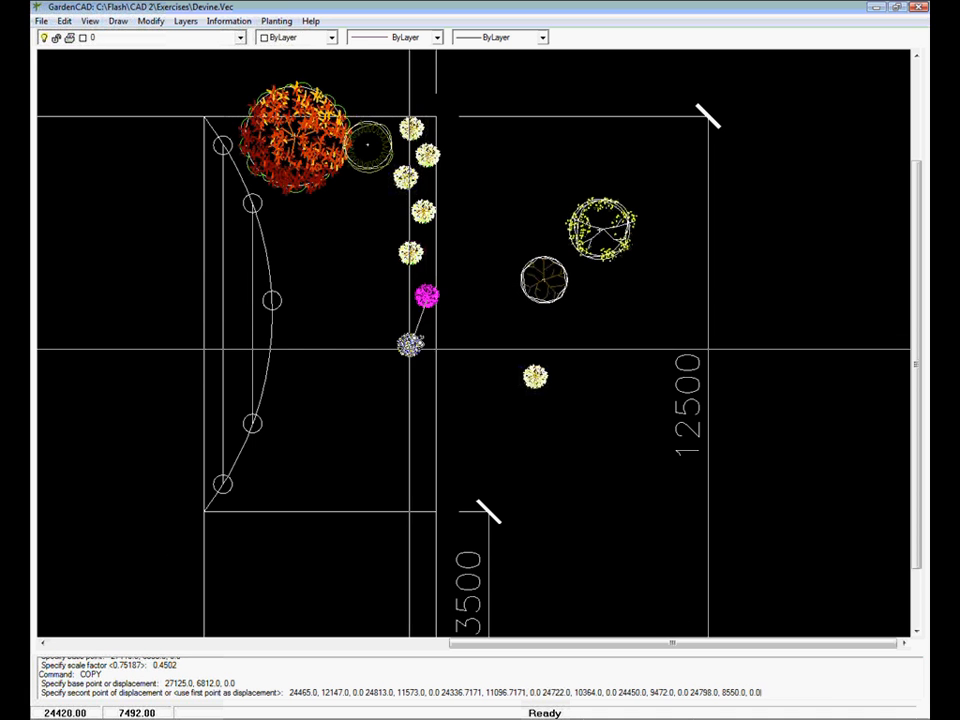
click(409, 349)
click(424, 381)
click(410, 441)
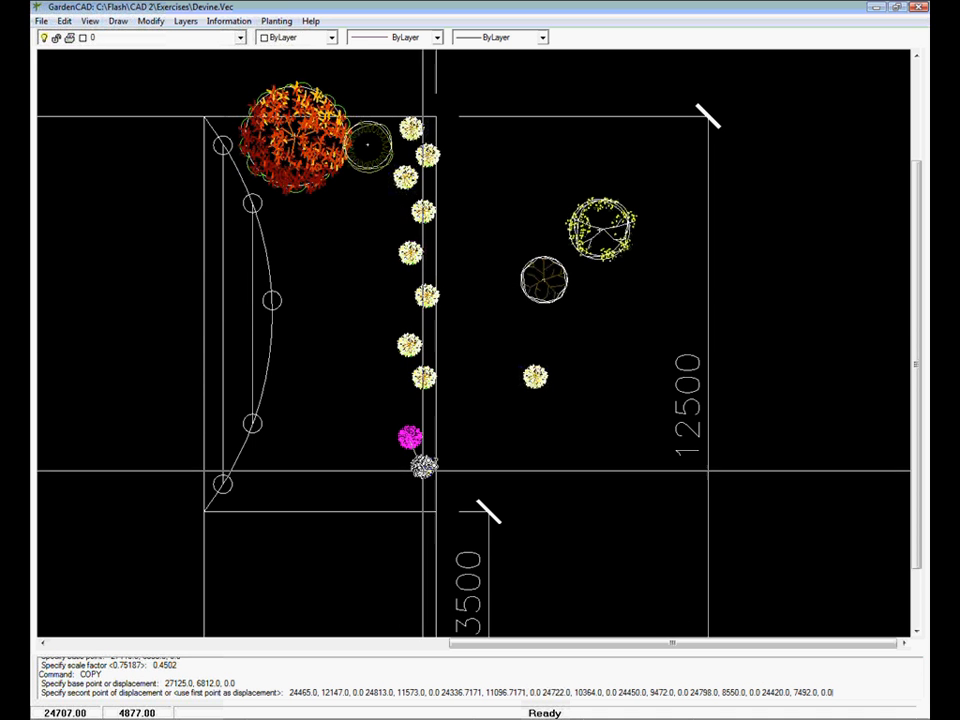
click(427, 481)
key(Return)
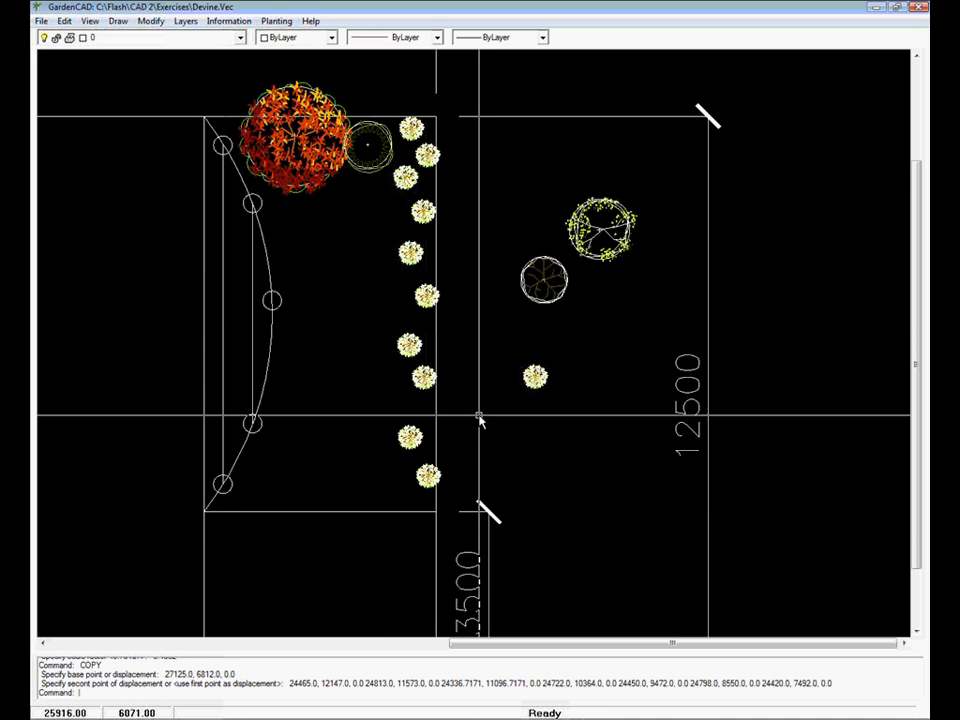